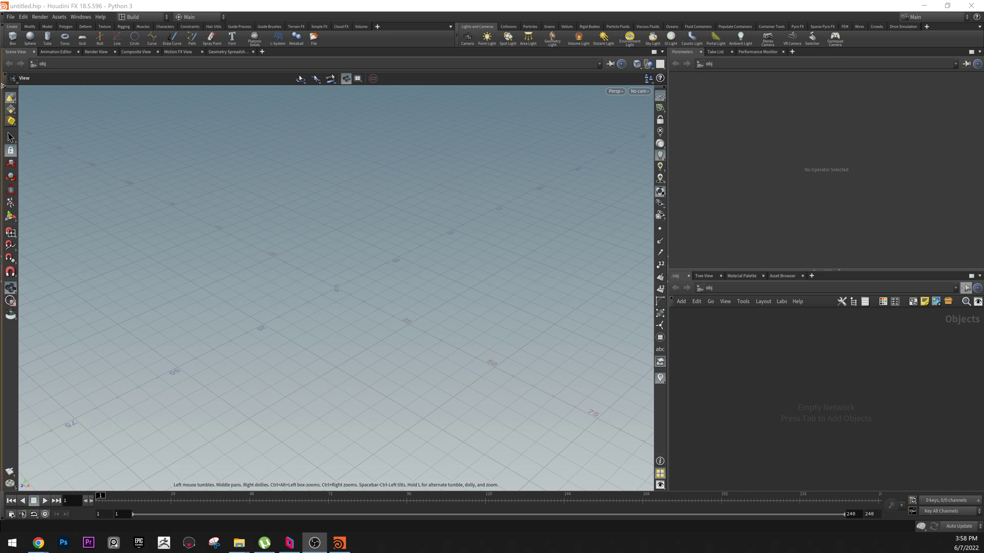
Step: Load ToriGate.hip from the recent files and orbit to a side-on view of the gate
click(11, 17)
mouse_move(59, 46)
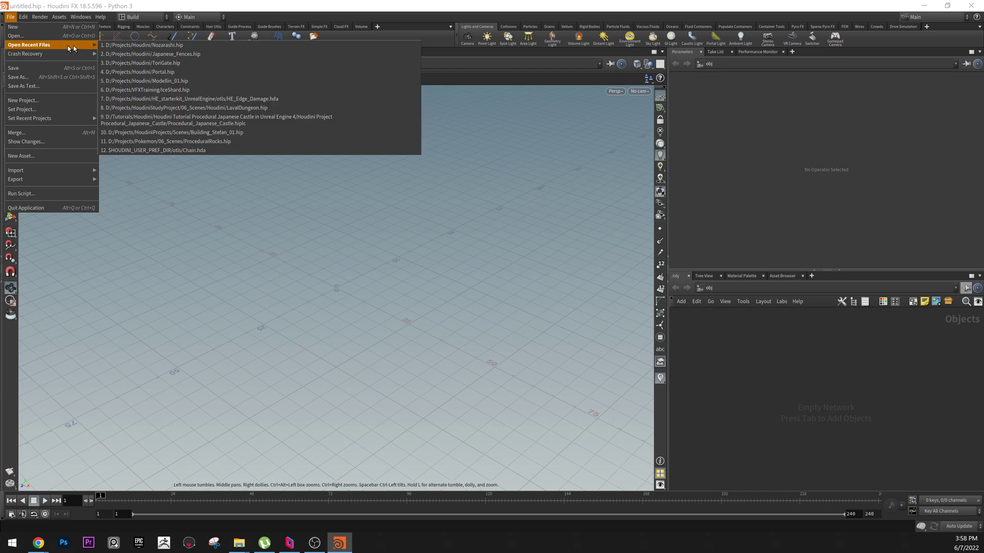
click(262, 63)
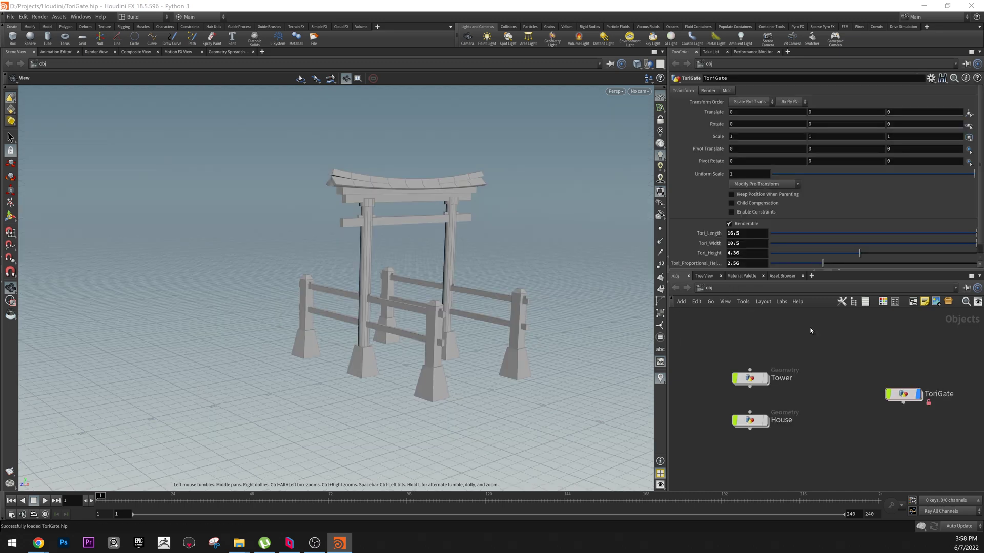
drag(514, 236, 492, 231)
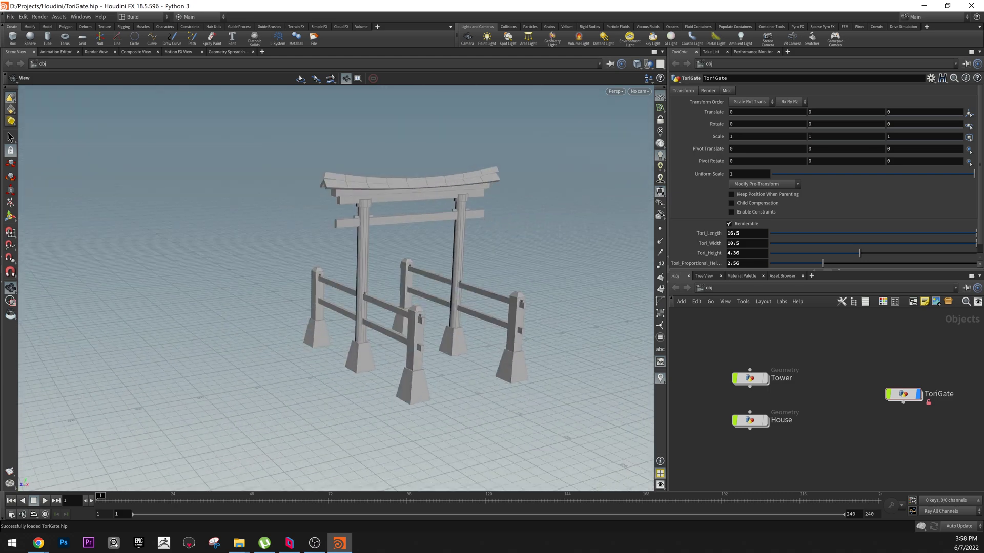
click(903, 393)
double_click(903, 394)
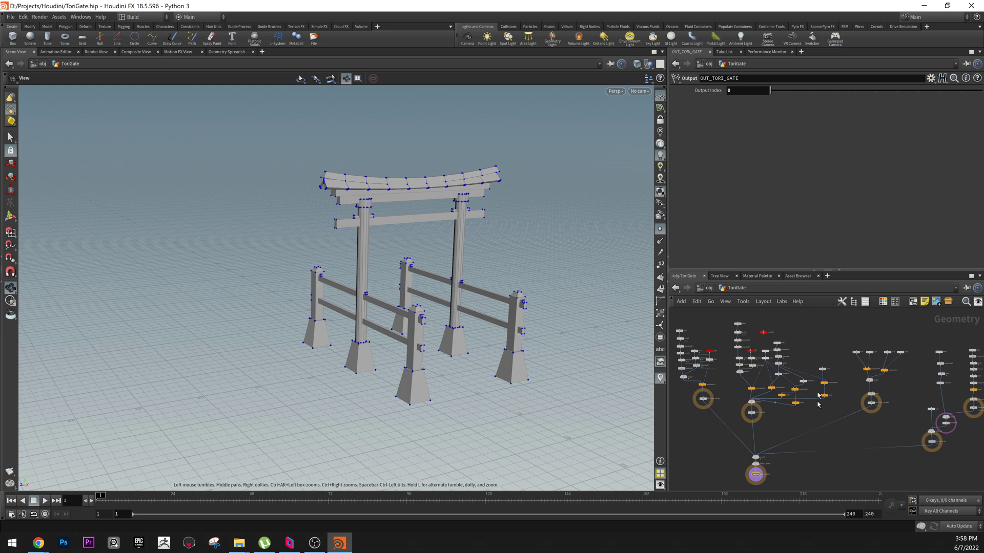
middle_drag(809, 349, 835, 354)
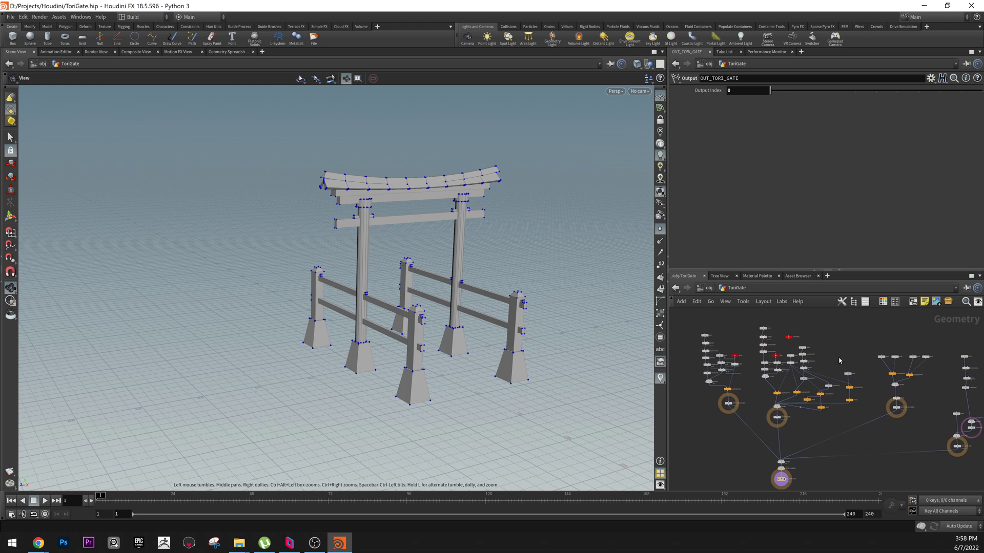
scroll(821, 395, up, 3)
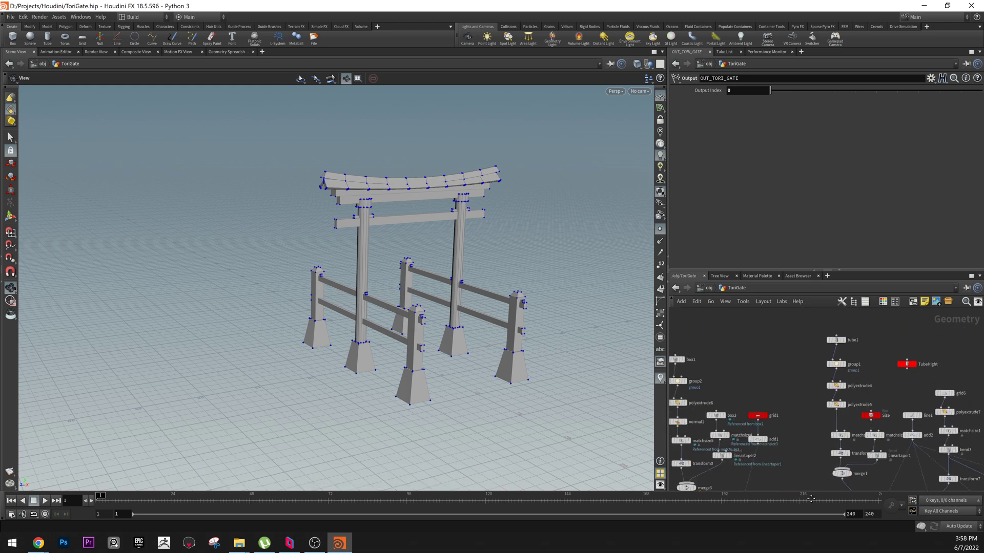
scroll(777, 423, down, 4)
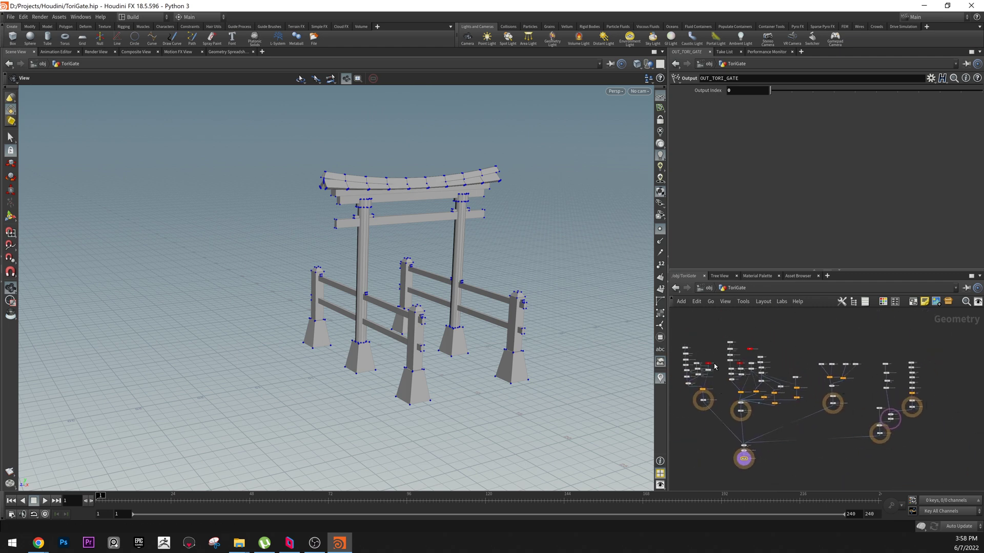
middle_drag(795, 335, 833, 309)
scroll(807, 331, up, 1)
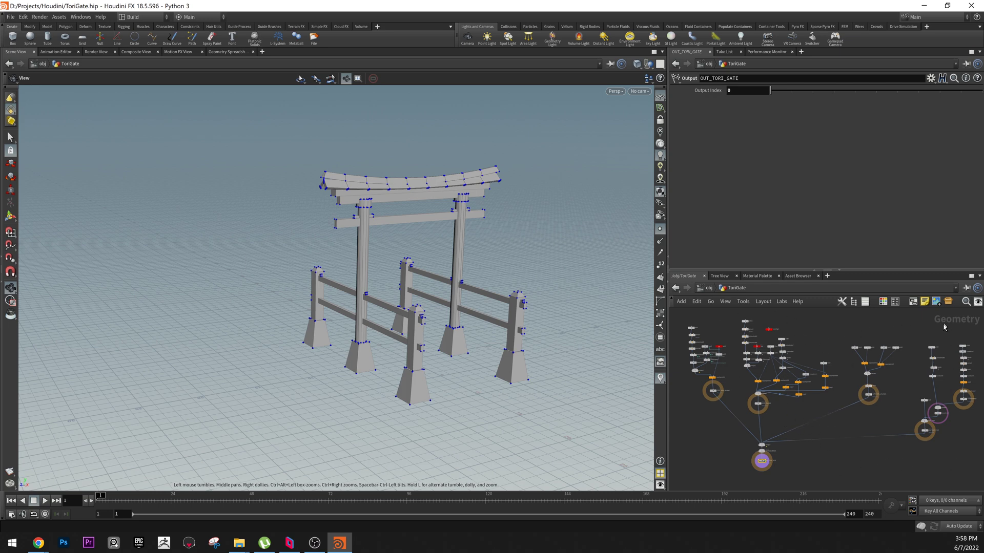
mouse_move(892, 351)
drag(459, 238, 270, 144)
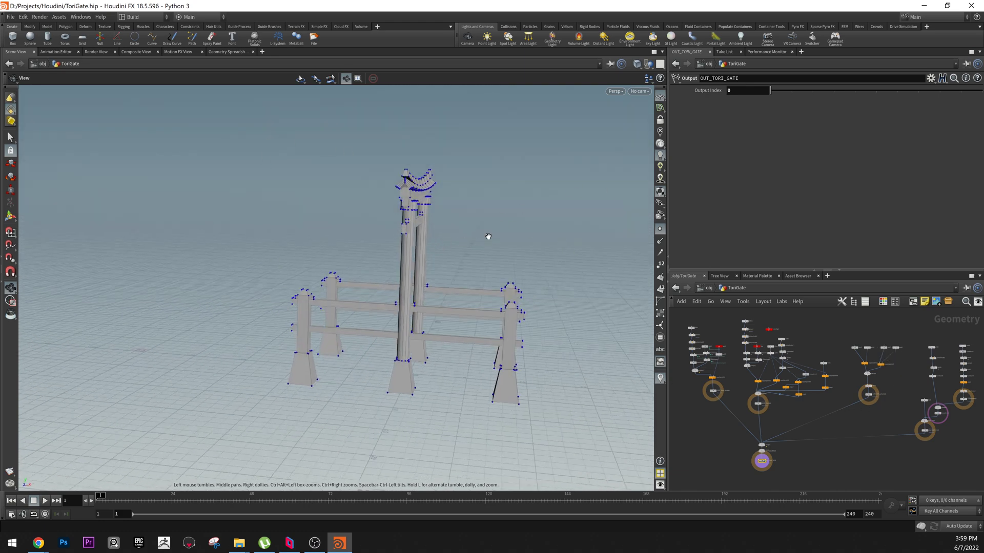
drag(487, 237, 312, 242)
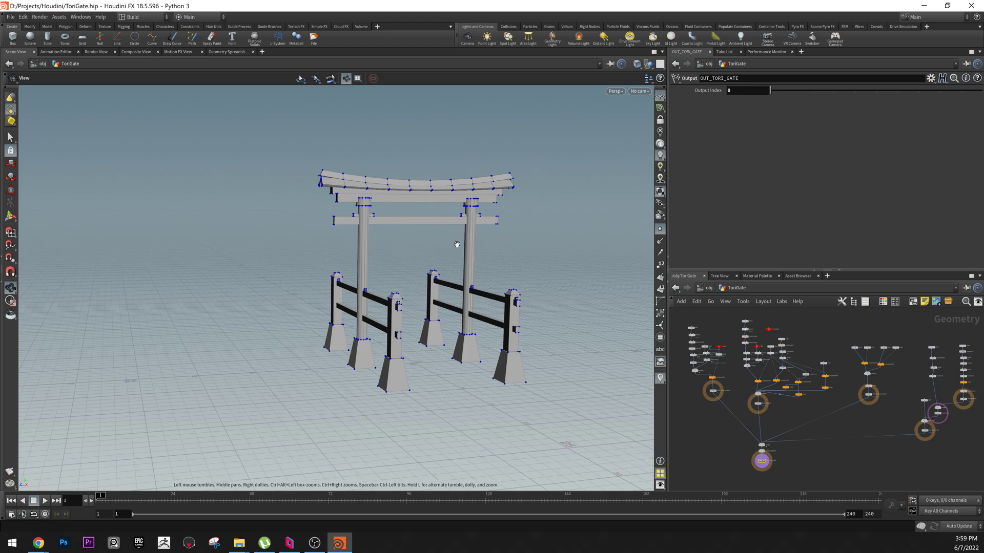
drag(457, 241, 635, 328)
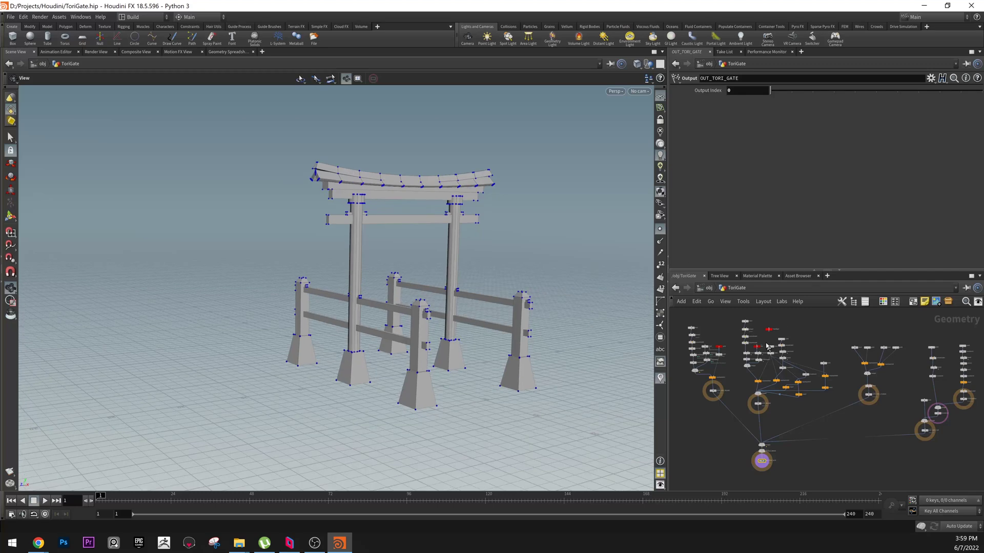
click(707, 289)
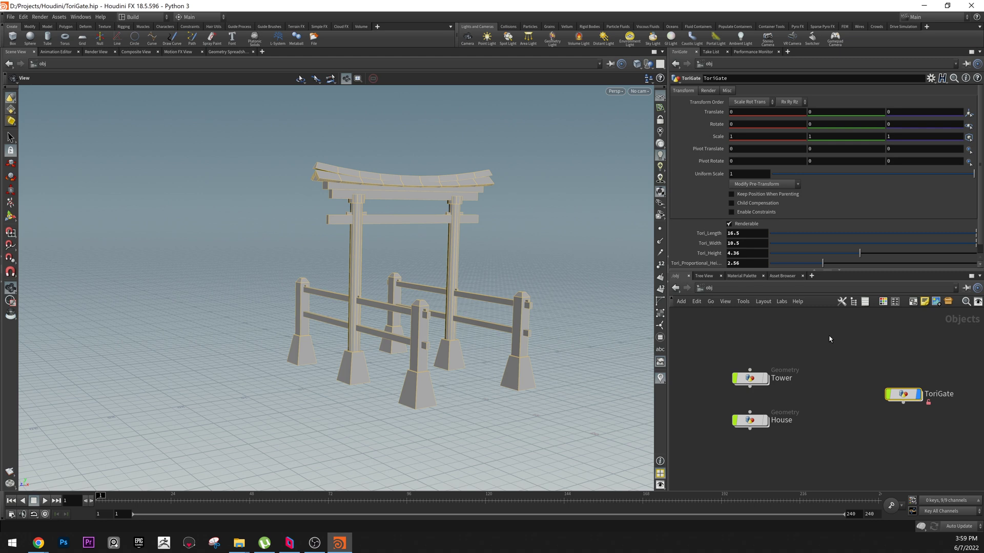
Step: Ladder-drag the gate to Length 10.98, Height 9.26, Proportional Height 3.66, then test Side Number
scroll(768, 231, down, 1)
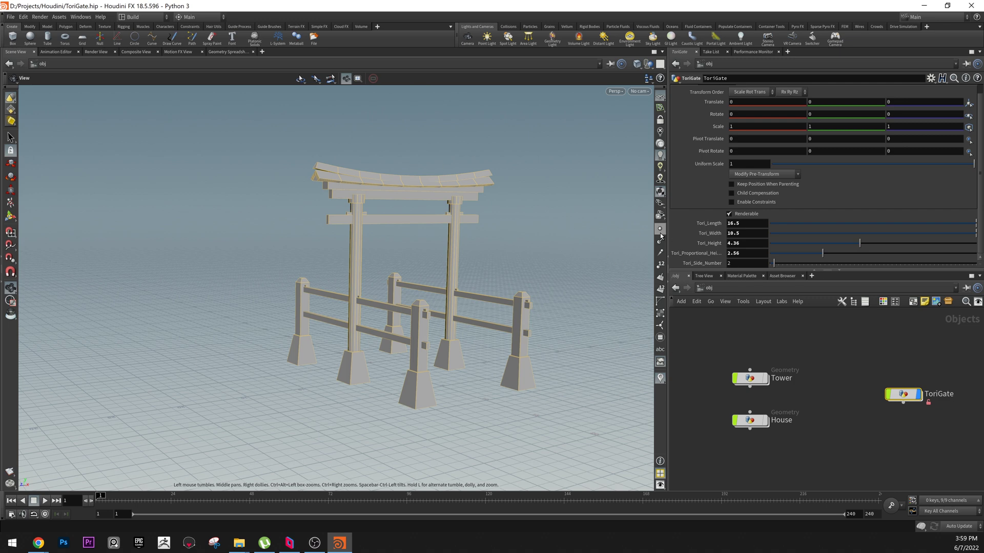
drag(963, 223, 781, 224)
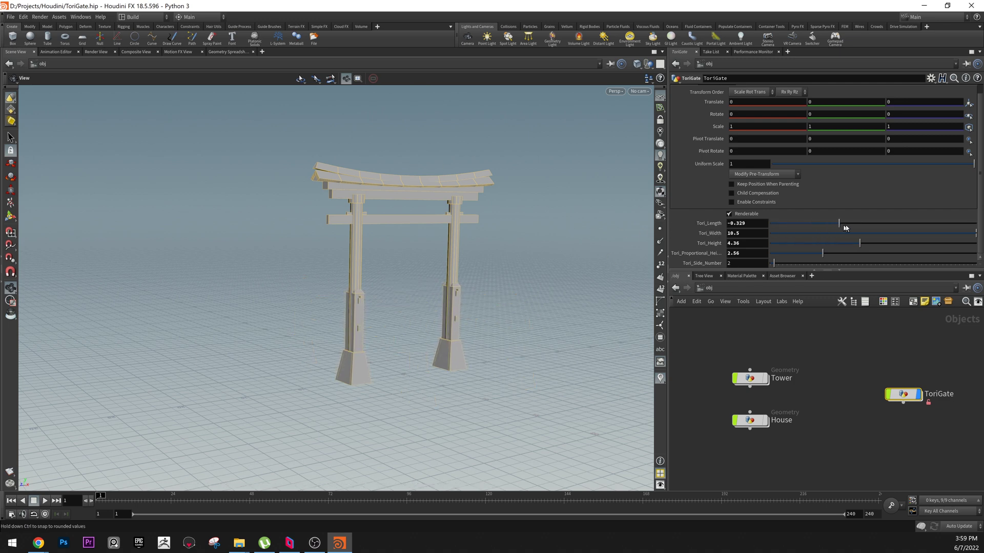
middle_drag(709, 223, 738, 245)
middle_drag(679, 264, 717, 268)
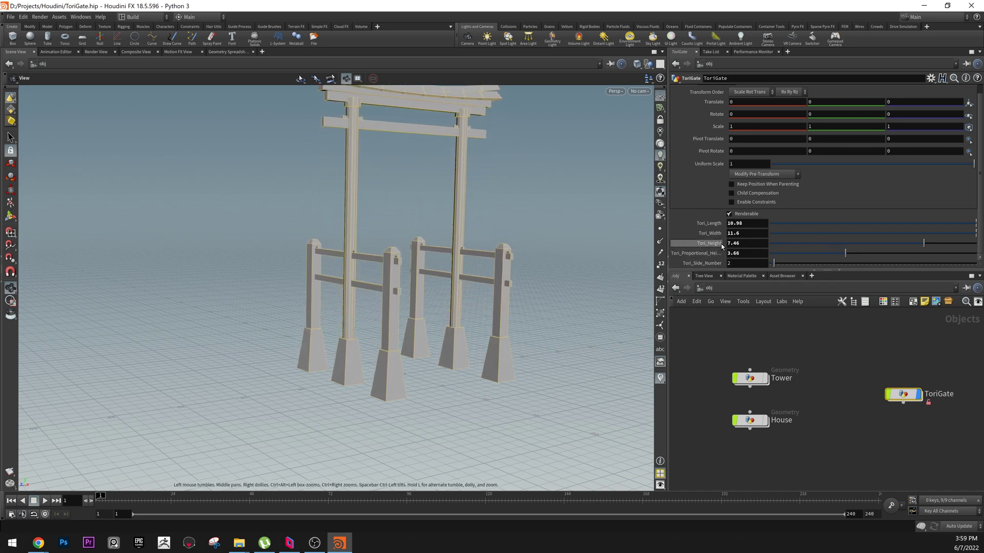
middle_drag(713, 244, 809, 229)
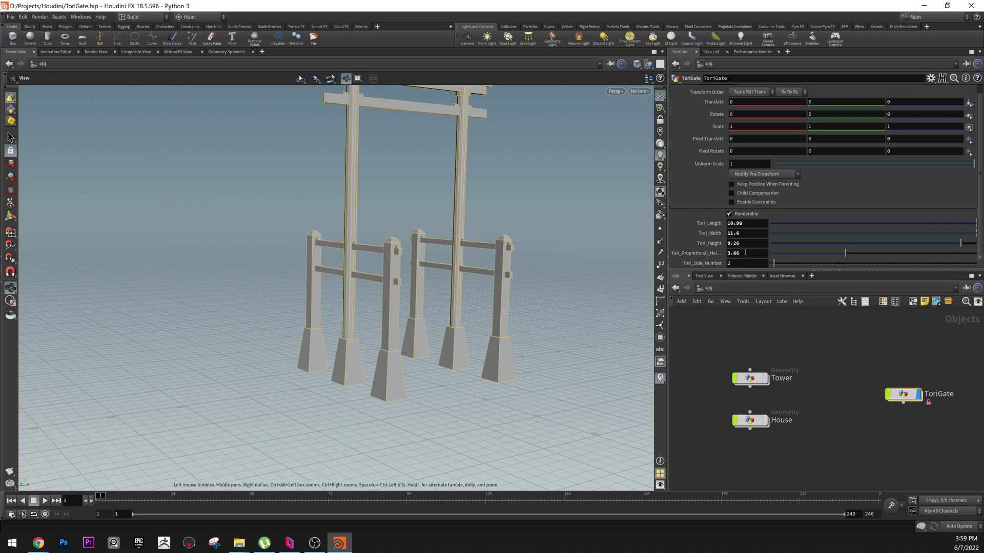
mouse_move(711, 263)
middle_down()
mouse_move(758, 266)
mouse_move(722, 269)
middle_up()
drag(440, 202, 497, 247)
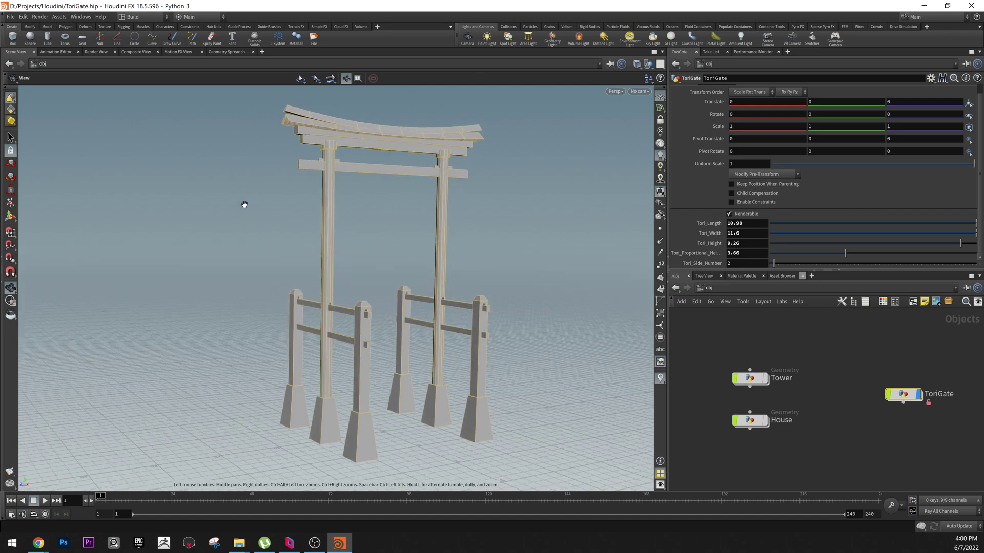
Step: Pan and slightly orbit the viewport to frame the whole torii gate
mouse_move(373, 208)
middle_down()
mouse_move(404, 203)
mouse_move(373, 203)
middle_up()
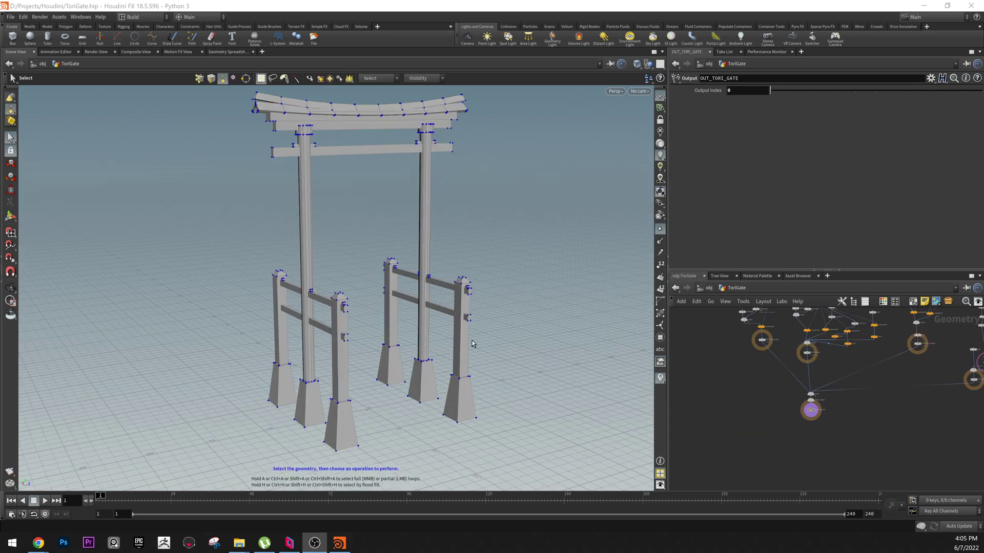
mouse_move(575, 272)
alt+mouse_down()
mouse_move(564, 261)
mouse_move(574, 265)
alt+mouse_up()
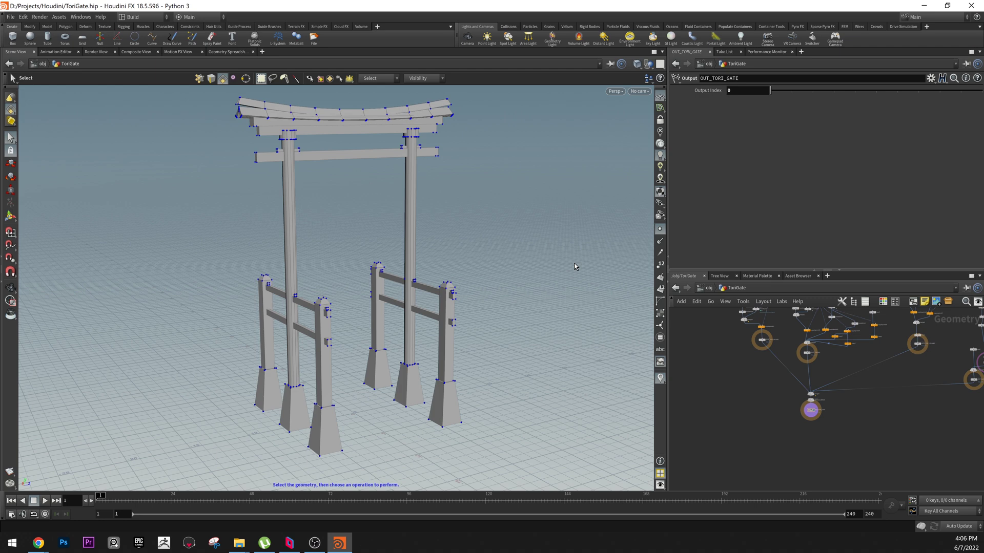
Step: Inspect group2, then box1's size expression referencing ch("../box3/sizex")/1.2
scroll(748, 374, up, 6)
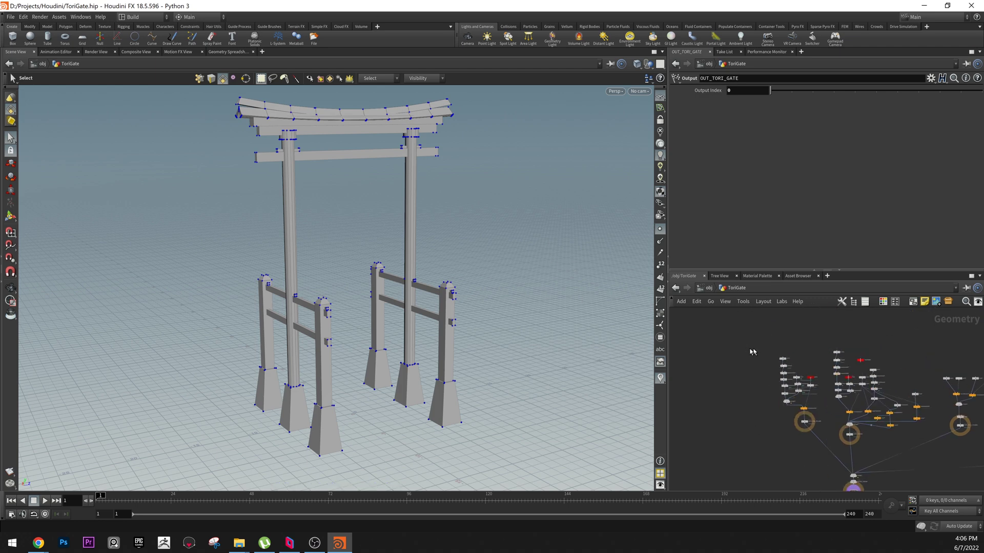
click(748, 373)
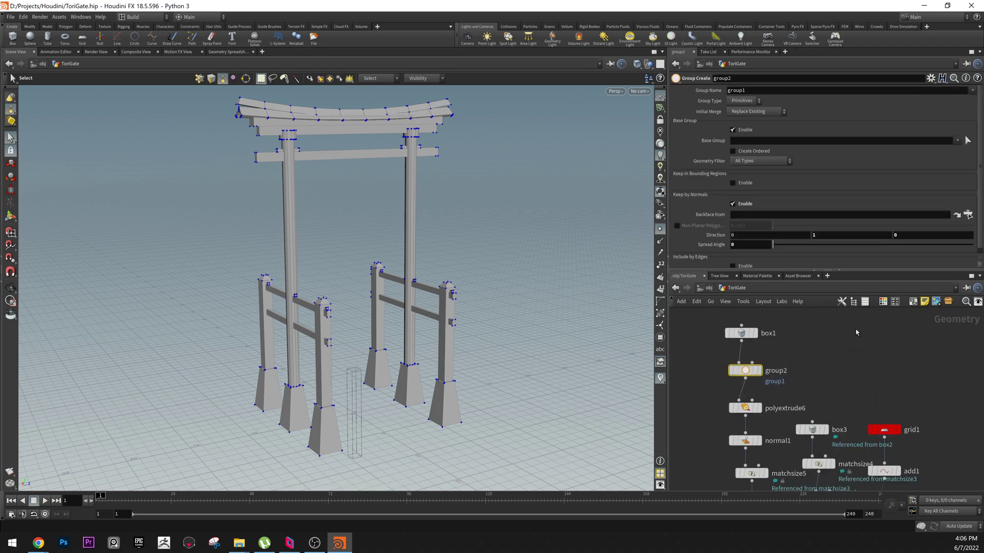
click(741, 333)
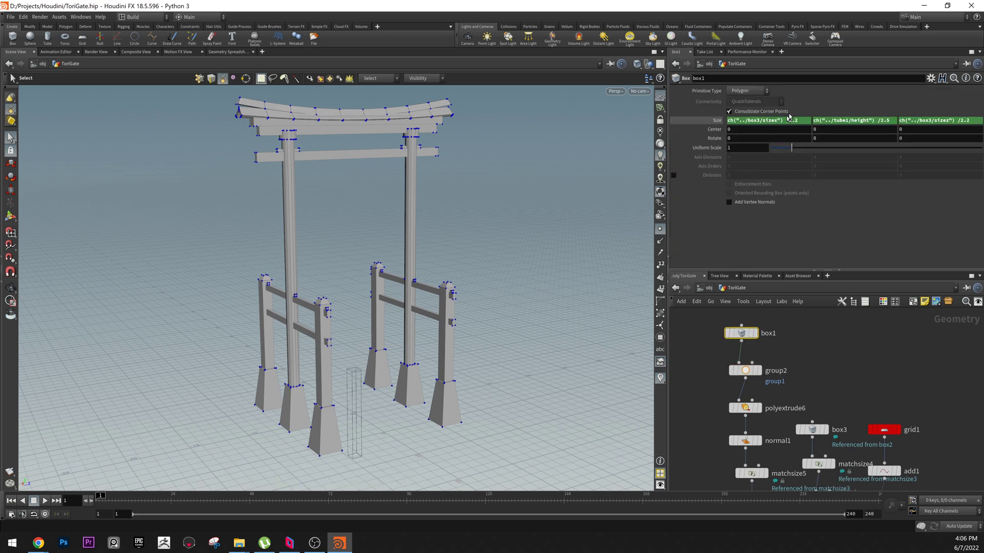
click(733, 120)
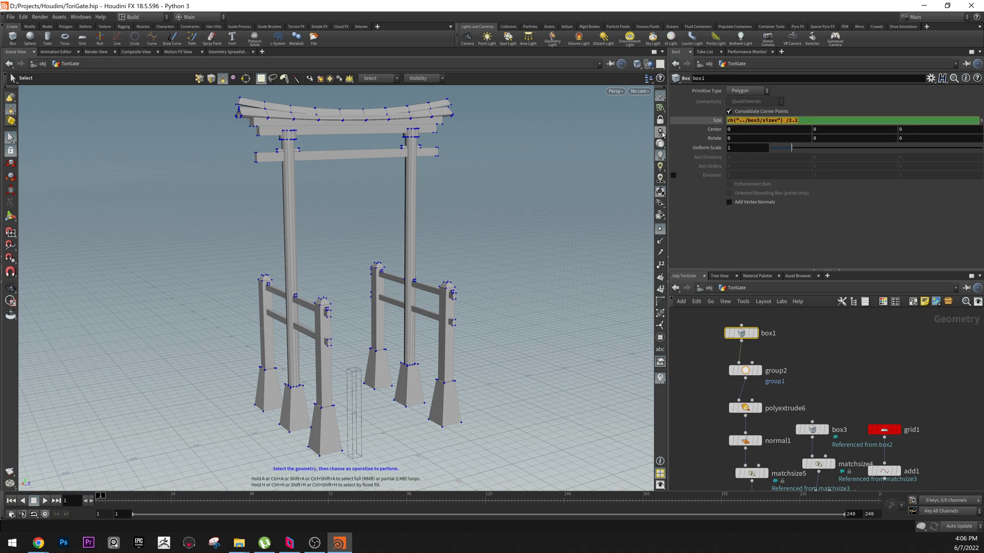
double_click(802, 121)
drag(784, 121, 726, 121)
Step: Pan the network, nudge box1's first size value to test it, then undo
middle_drag(858, 377, 811, 388)
scroll(811, 388, down, 1)
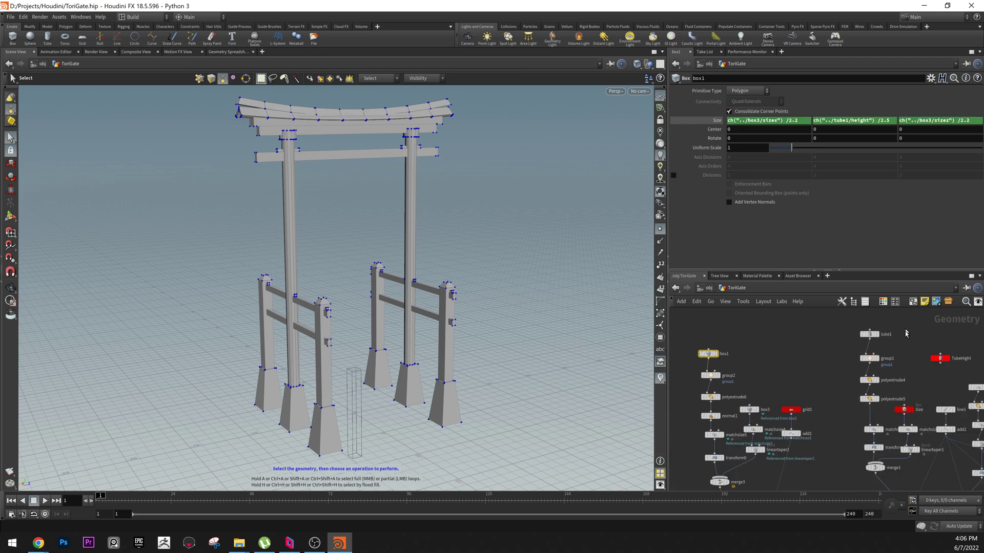
middle_drag(768, 432, 761, 372)
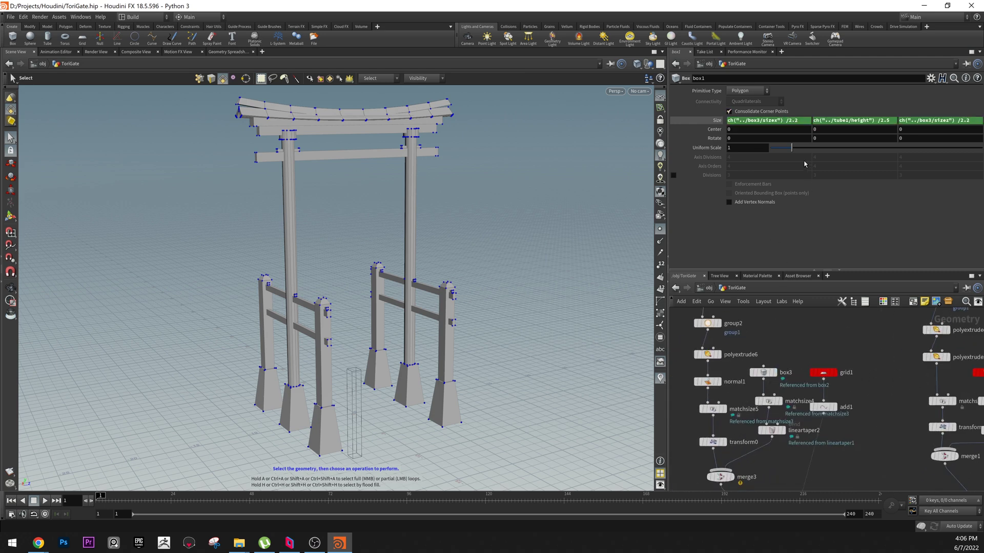
click(790, 122)
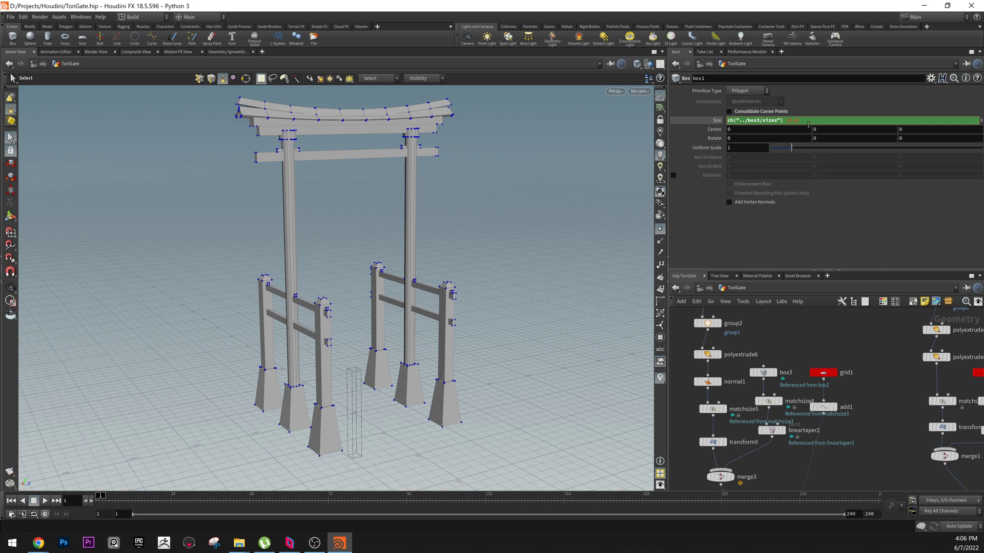
middle_drag(794, 123, 830, 108)
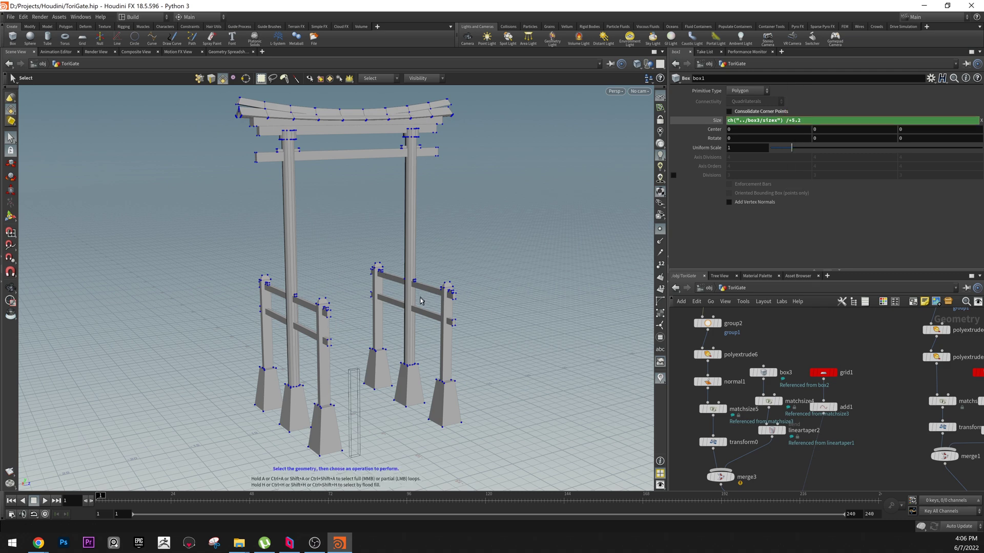
key(ctrl+z)
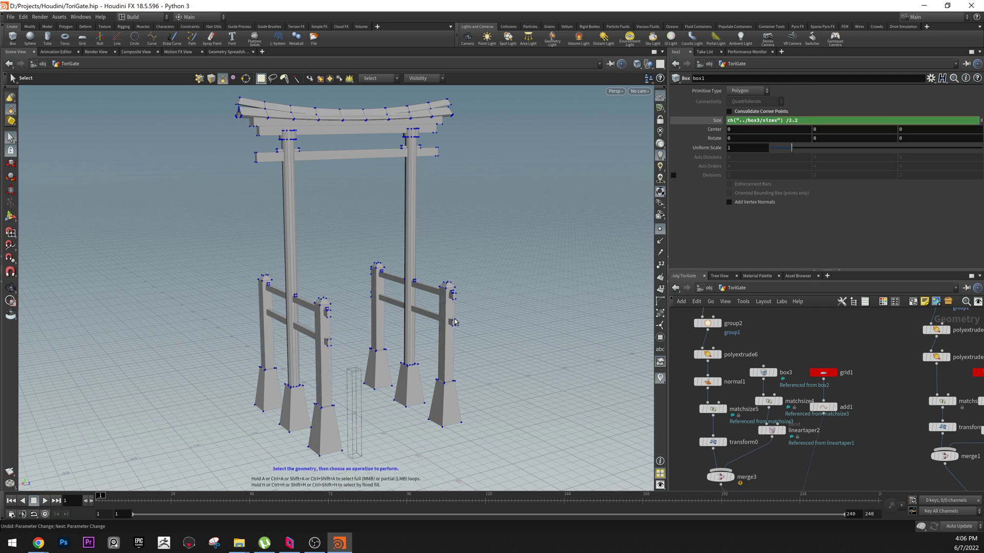
Step: Select box3, widen its X size to test the posts, then undo
click(764, 374)
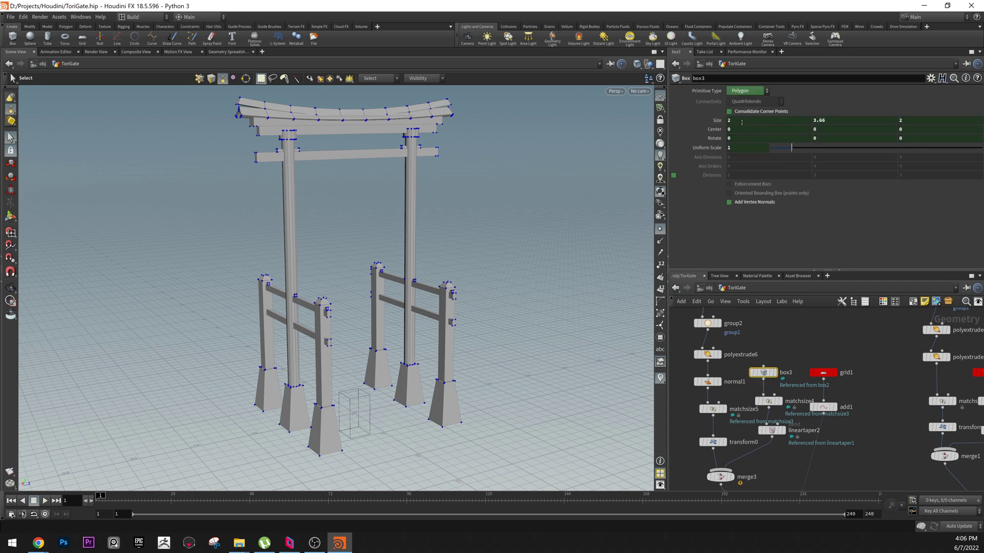
middle_drag(742, 123, 940, 94)
key(ctrl+z)
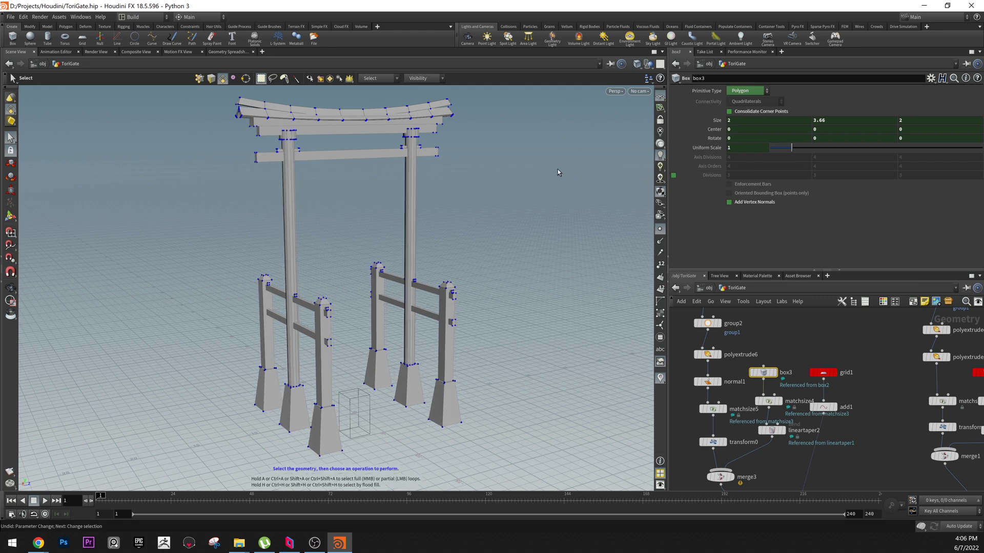